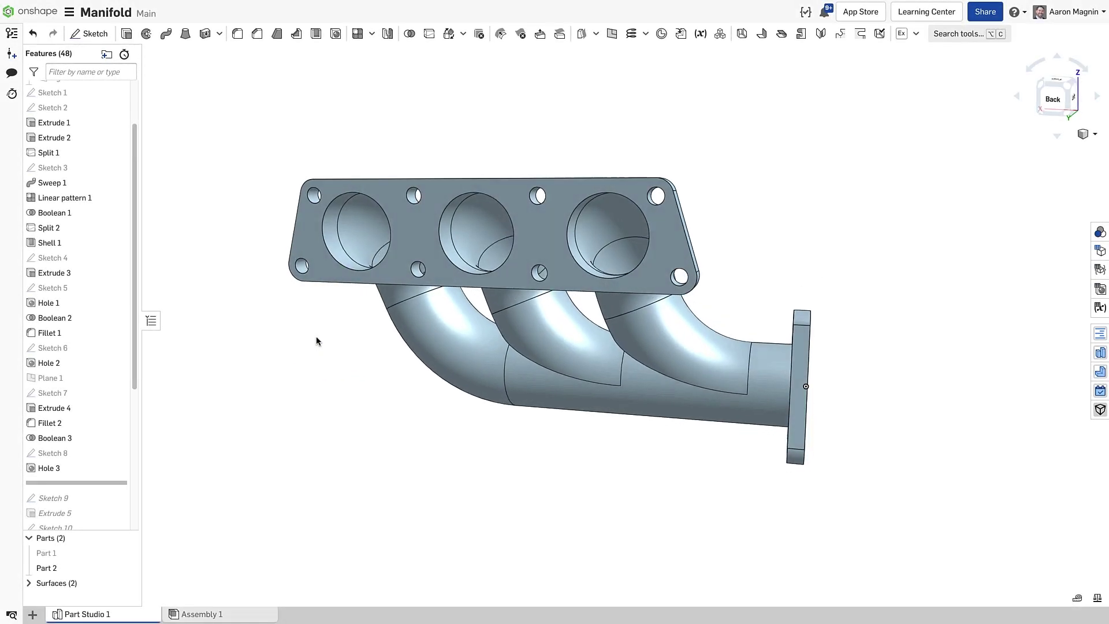
# Step: Roll the Manifold feature history forward to the end to reveal the orange fluid-volume part
pyautogui.moveTo(316, 337); pyautogui.dragTo(335, 340, button='right')
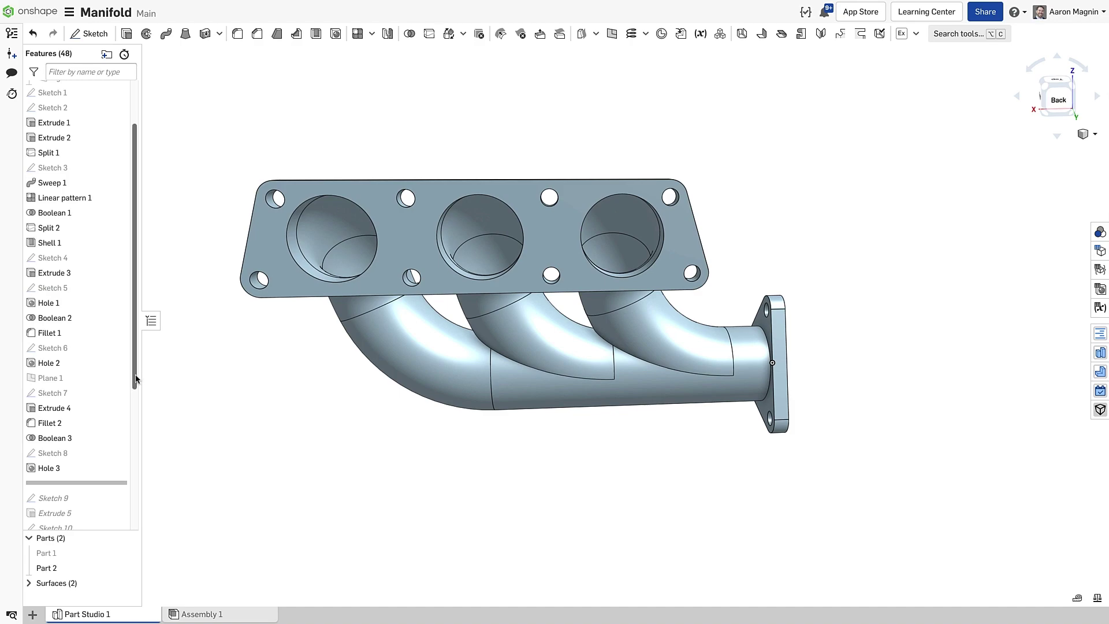
pyautogui.scroll(-3, 130, 428)
pyautogui.scroll(-6, 129, 429)
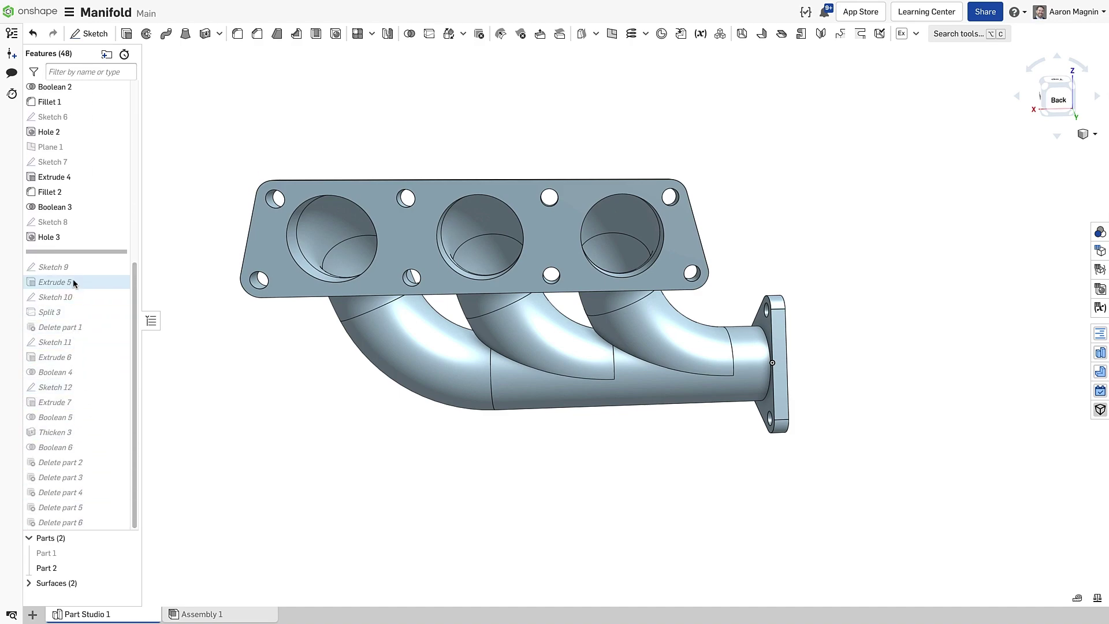
pyautogui.moveTo(75, 251); pyautogui.dragTo(66, 538)
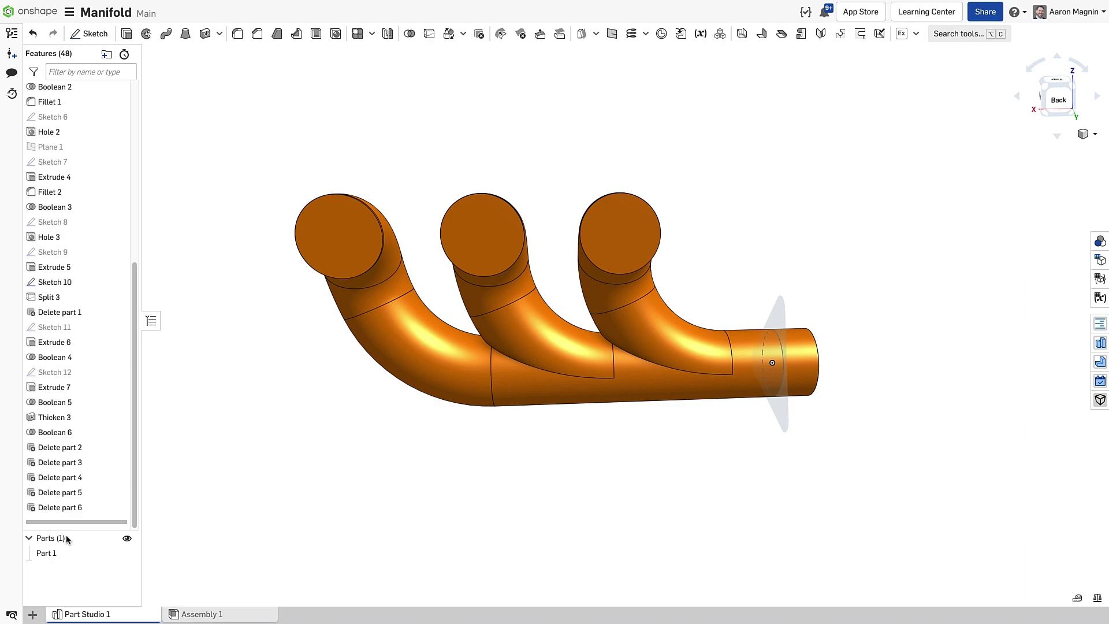
# Step: Select the features from Sketch 9 through Delete part 6, then clear the selection
pyautogui.click(49, 254)
pyautogui.keyDown('shift'); pyautogui.click(55, 508); pyautogui.keyUp('shift')
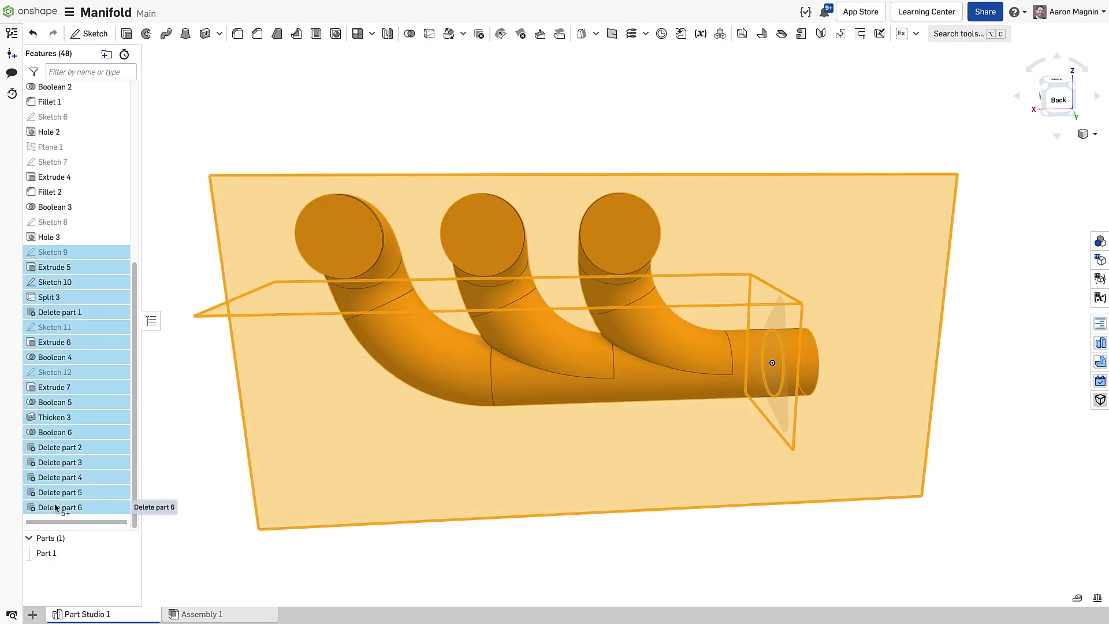
pyautogui.click(205, 474)
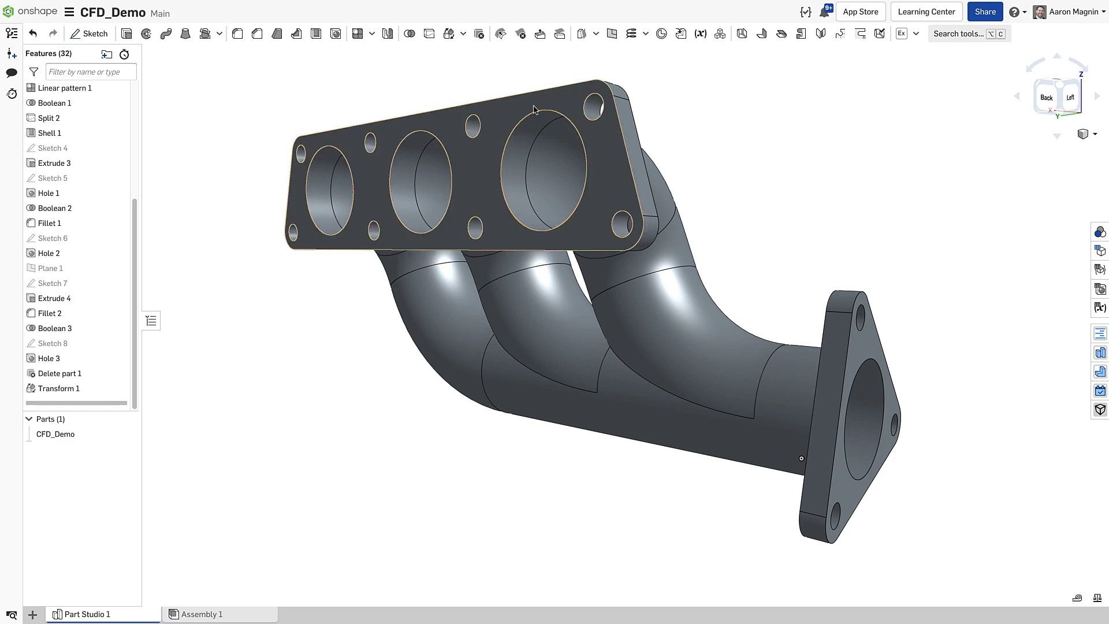
# Step: Cap the outlet flange hole edge with a fill surface, Fill 1
pyautogui.click(595, 36)
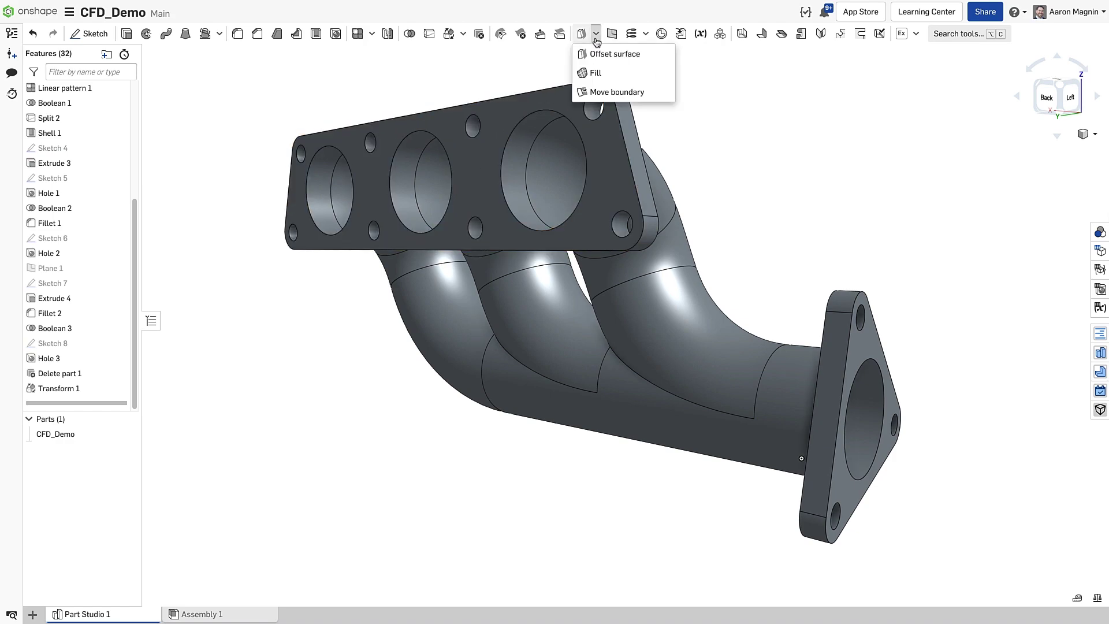
pyautogui.click(595, 74)
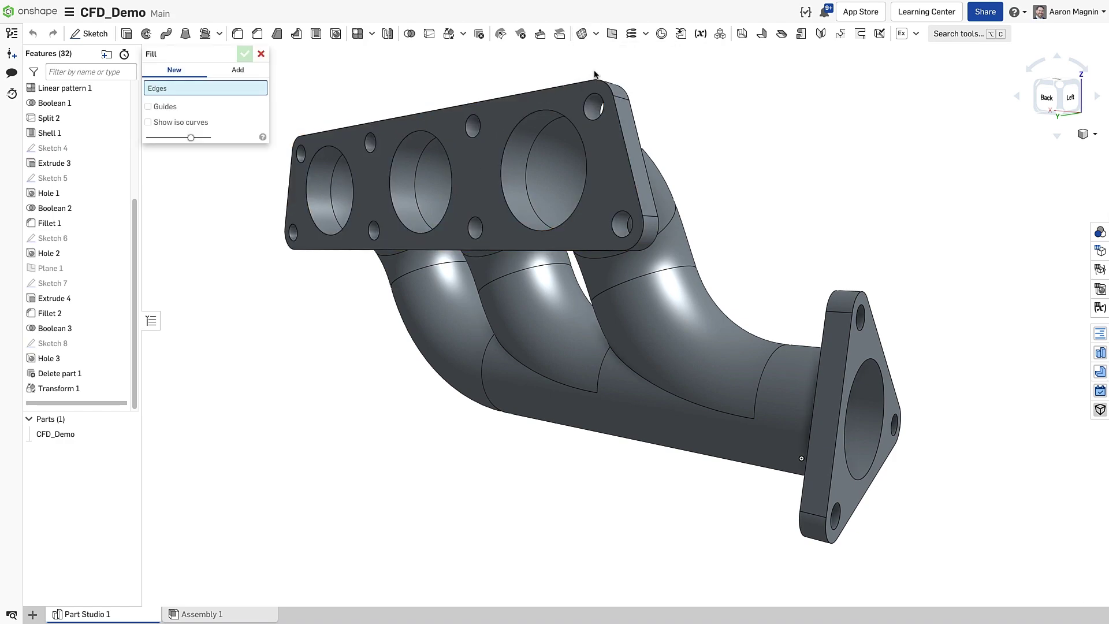
pyautogui.click(860, 368)
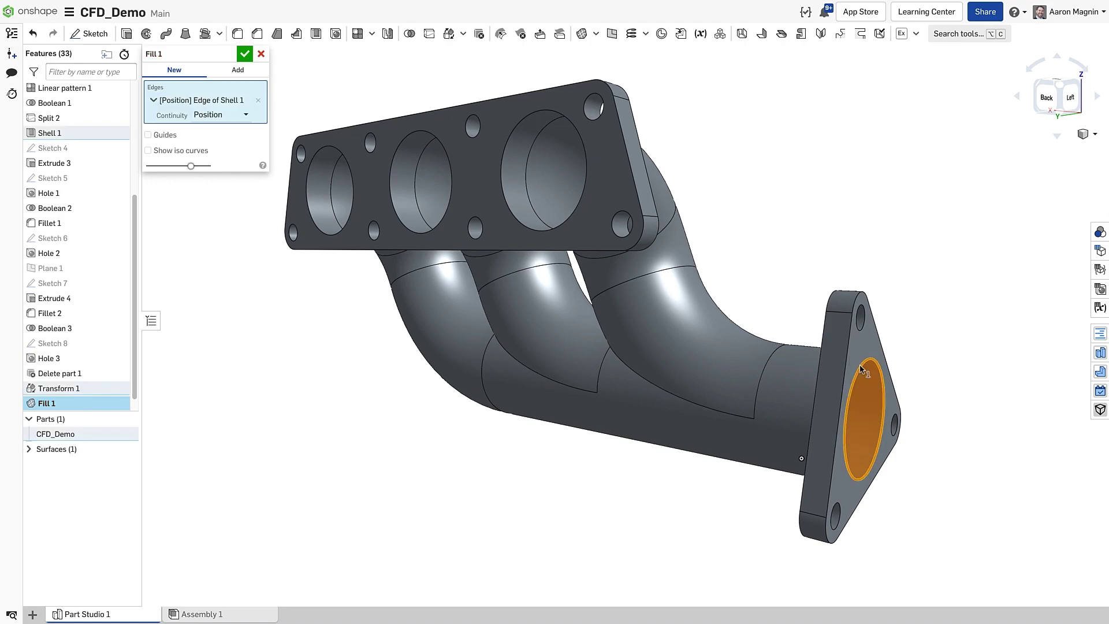
pyautogui.rightClick(860, 368)
pyautogui.click(869, 369)
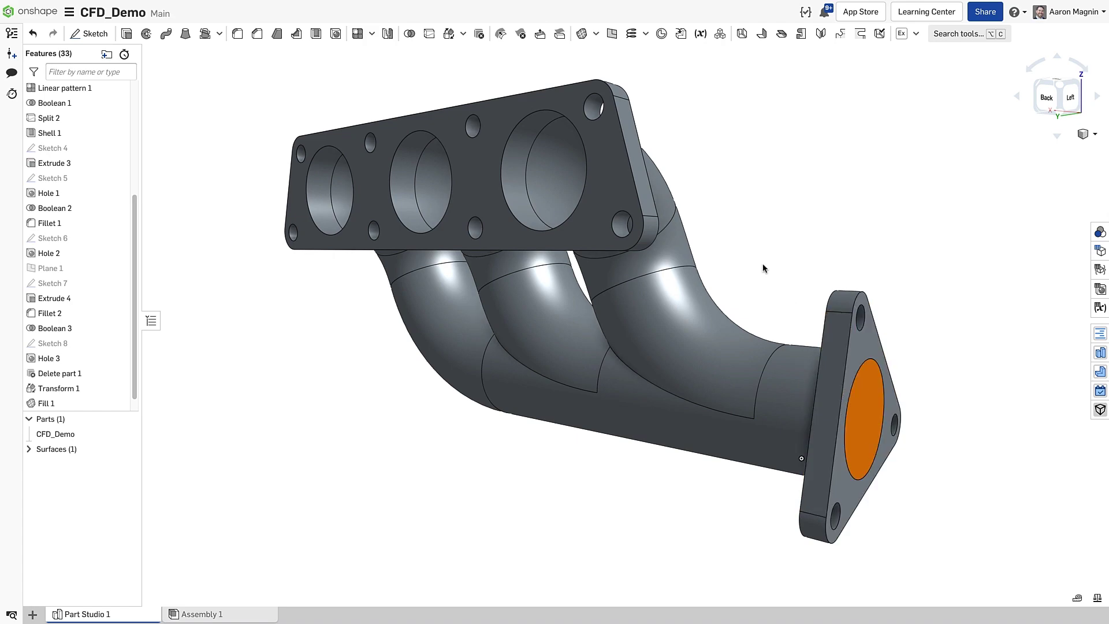
pyautogui.press('s')
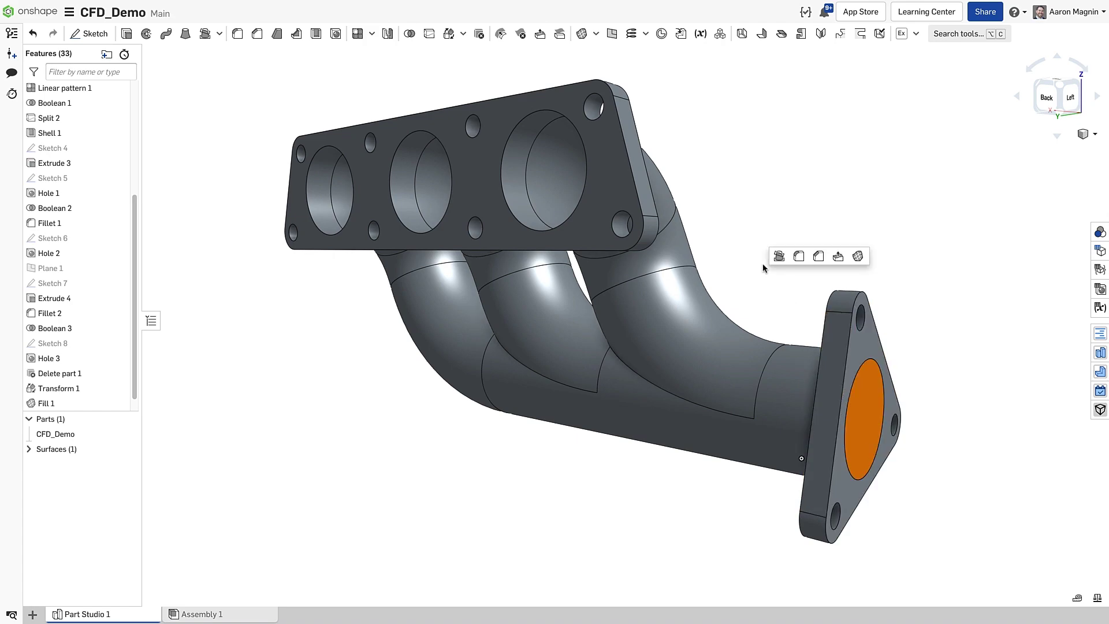
# Step: Create Fill 2 from the 8 tangent-connected edges outlining the inlet flange face
pyautogui.click(854, 259)
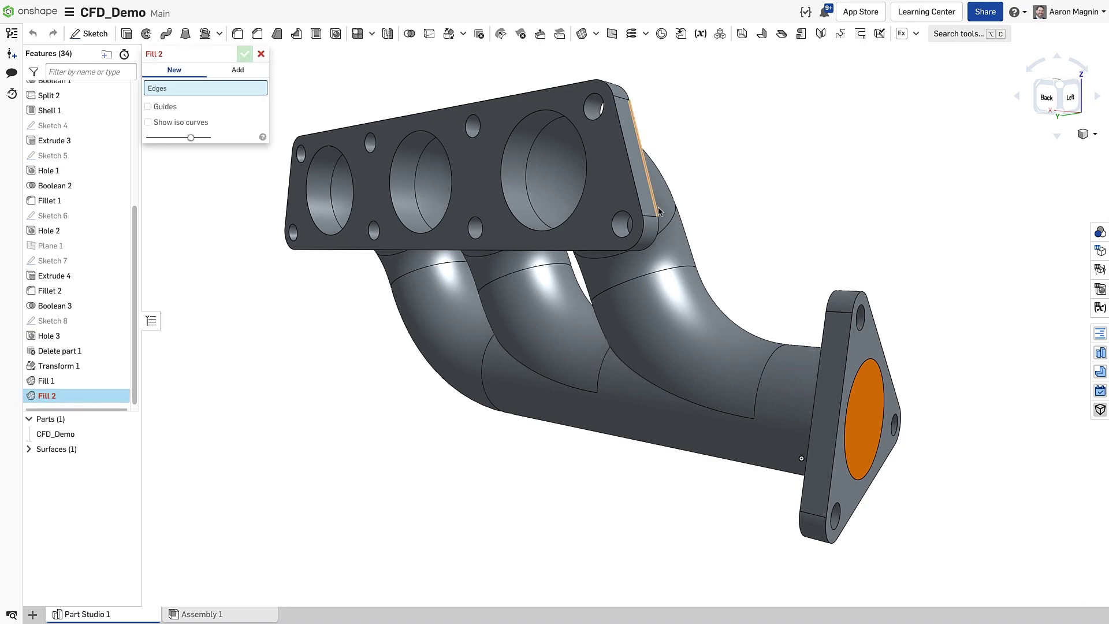
pyautogui.click(632, 184)
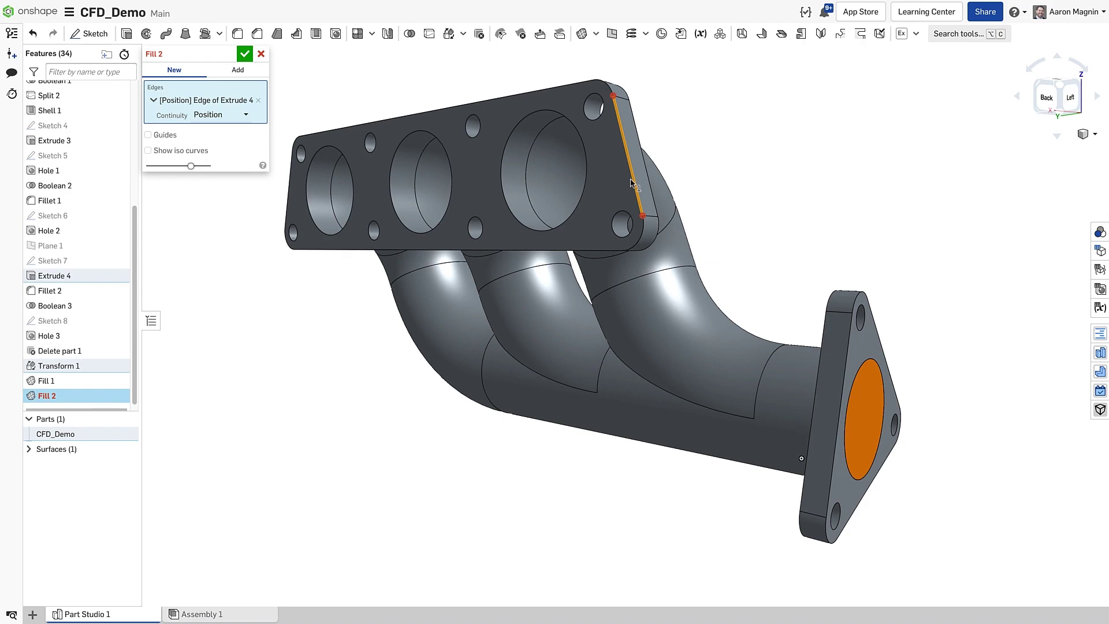
pyautogui.rightClick(632, 183)
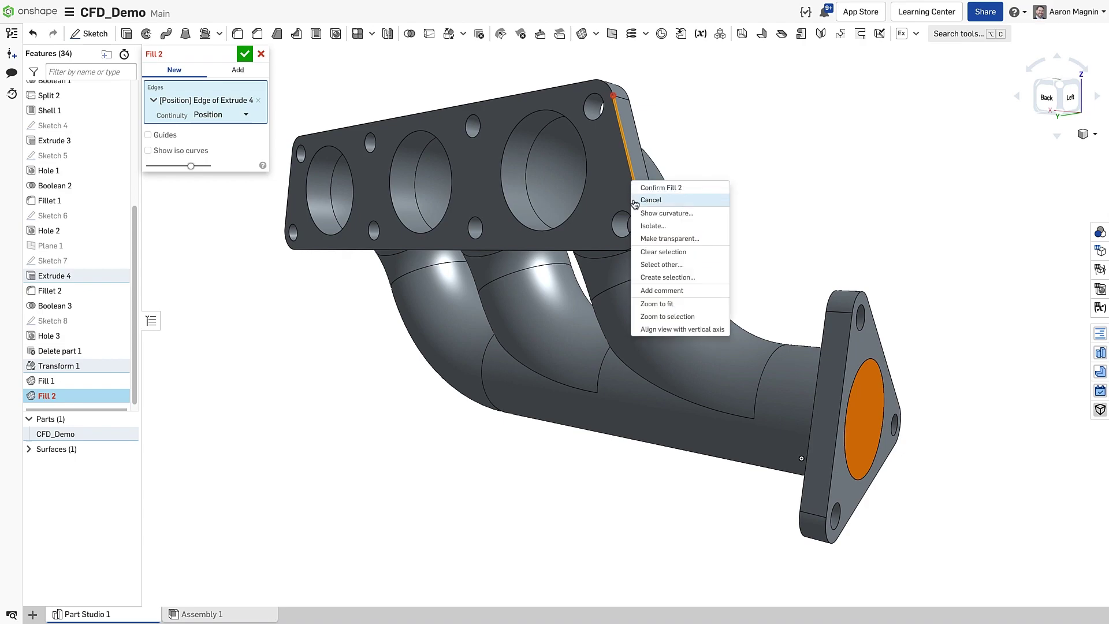
pyautogui.click(651, 278)
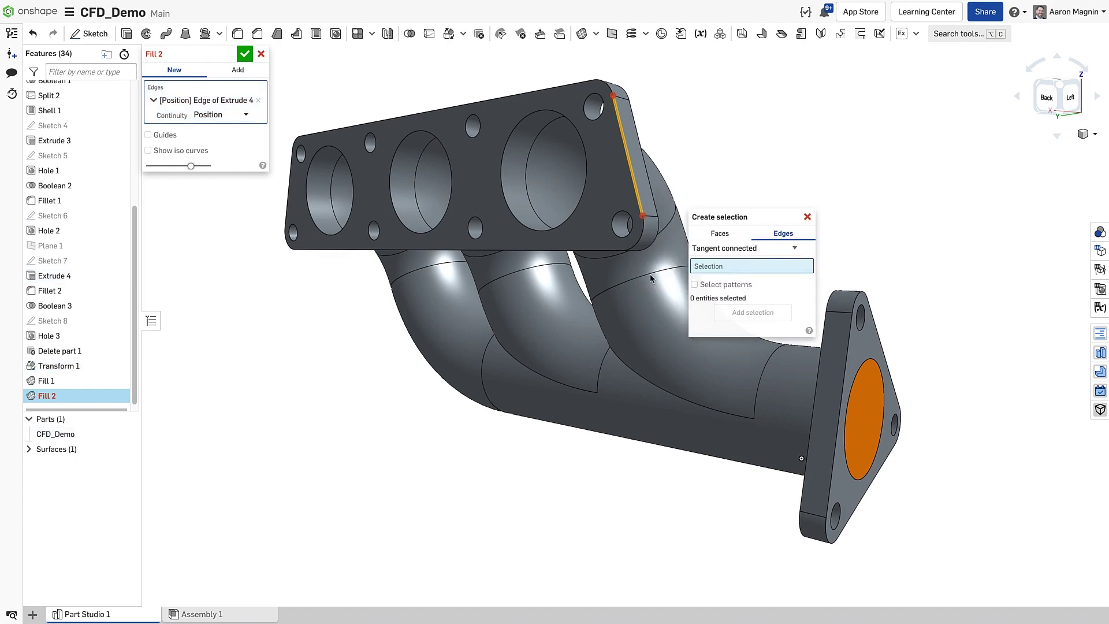
pyautogui.click(642, 242)
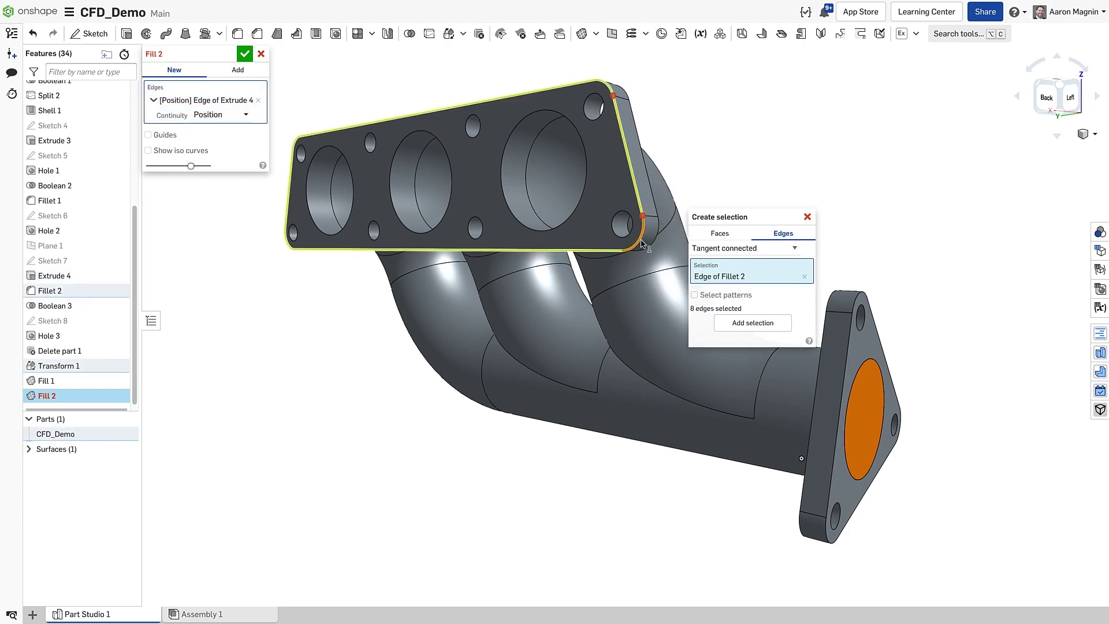
pyautogui.click(727, 322)
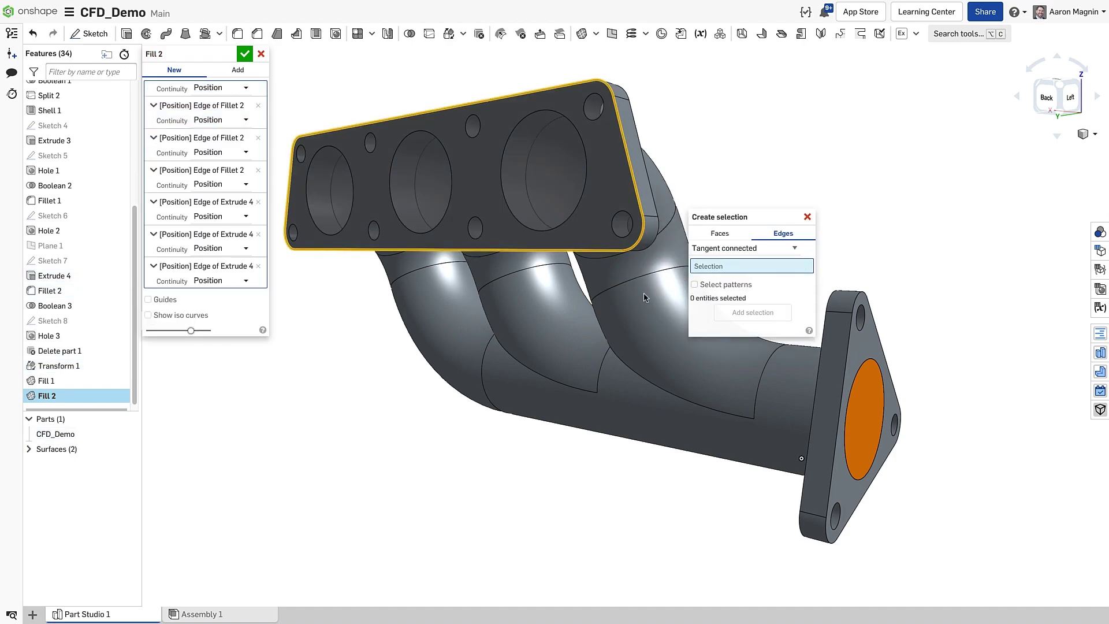
pyautogui.click(245, 54)
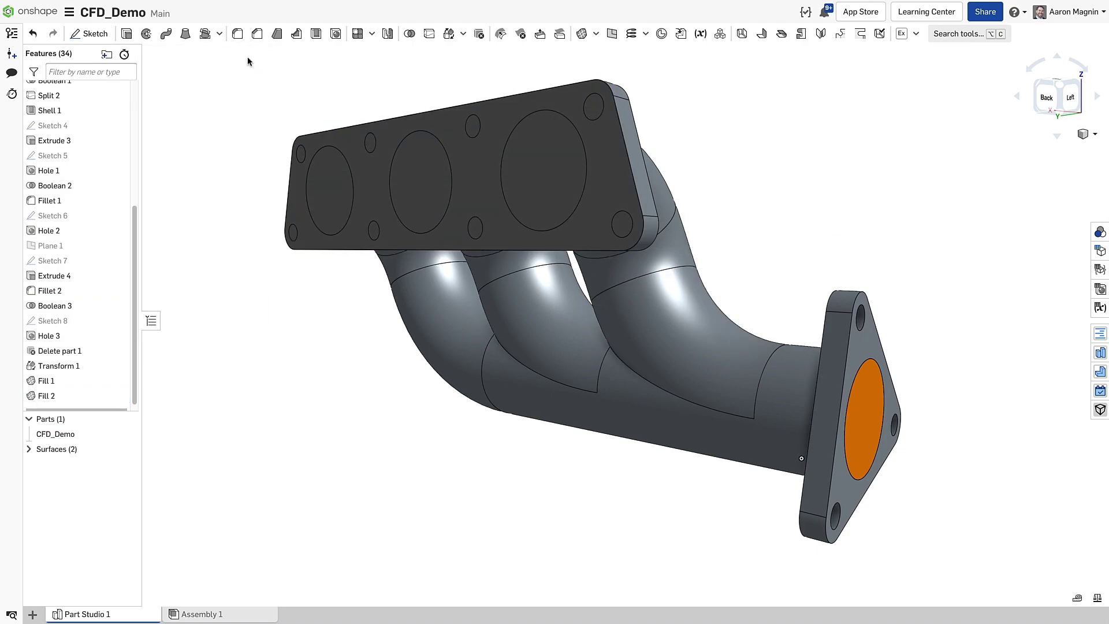
# Step: Enclose the CFD_Demo part with Surface 1 and Surface 2 as Enclose 1
pyautogui.click(206, 35)
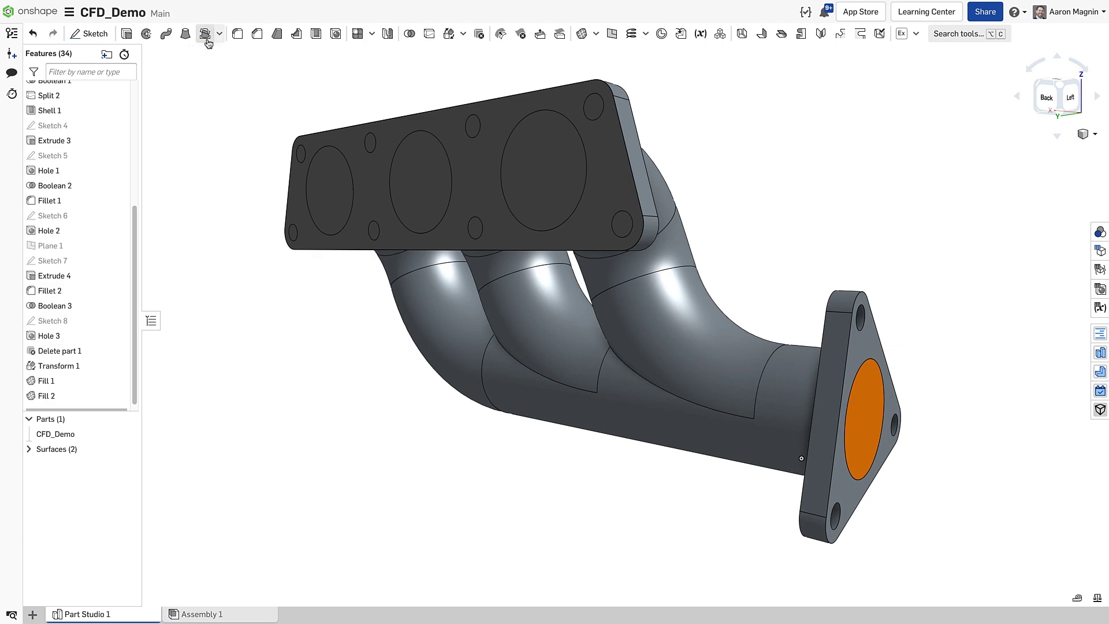
pyautogui.click(49, 434)
pyautogui.click(29, 450)
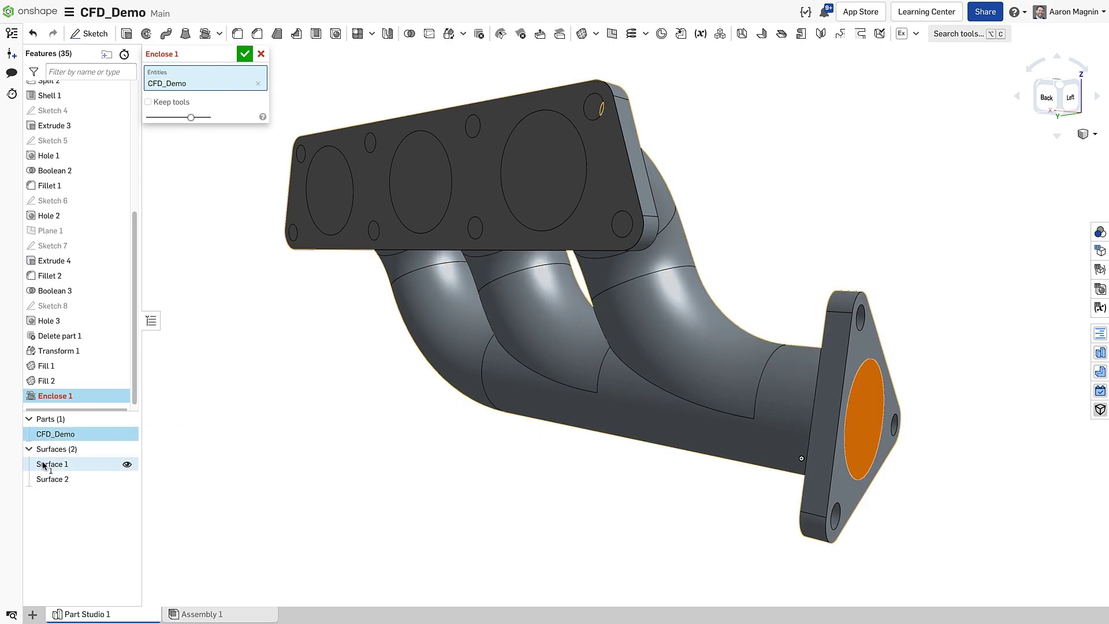
pyautogui.click(48, 464)
pyautogui.click(50, 479)
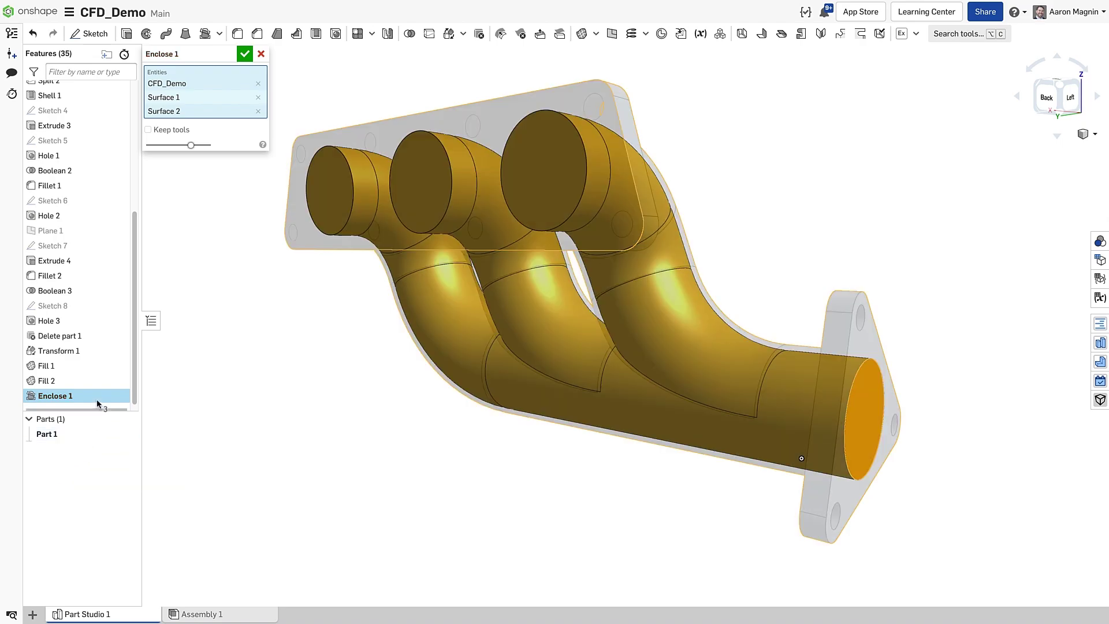
pyautogui.click(243, 55)
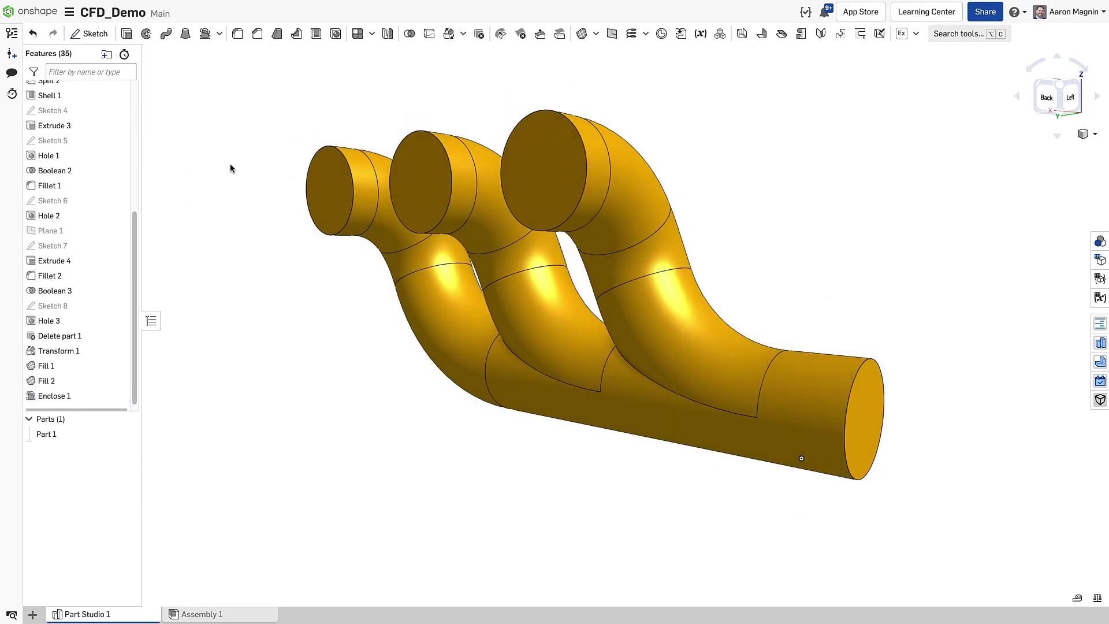
# Step: Roll the feature history back above Fill 1 and pan the manifold right
pyautogui.scroll(-1, 93, 405)
pyautogui.moveTo(92, 400); pyautogui.dragTo(97, 353)
pyautogui.scroll(-3, 271, 353)
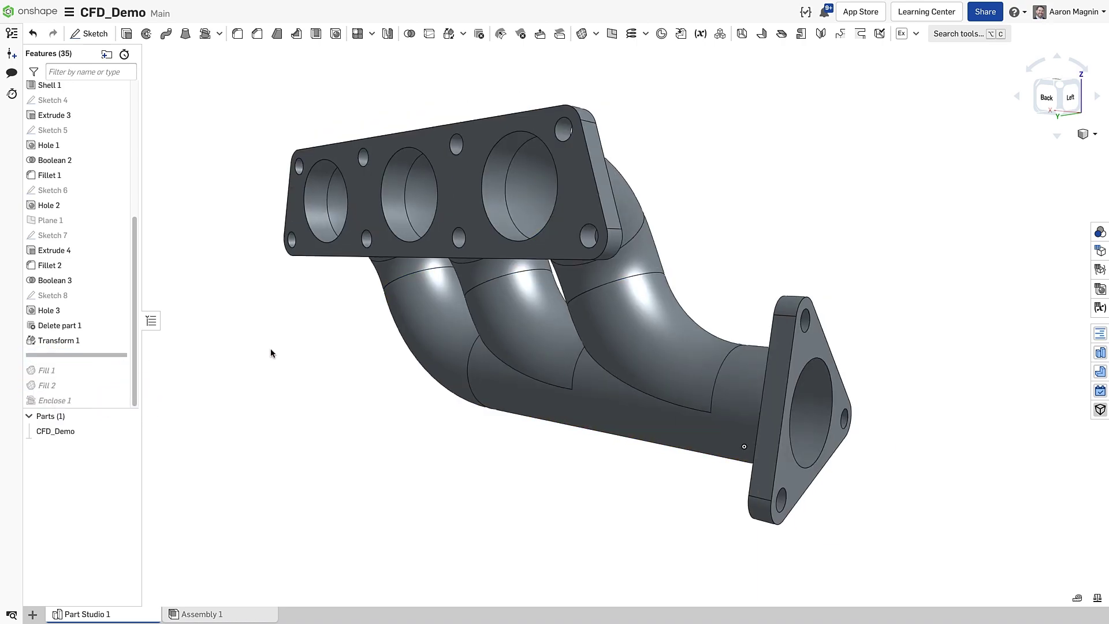
pyautogui.moveTo(271, 349); pyautogui.dragTo(325, 350, button='middle')
# Step: Start Enclose 2 on the CFD_Demo part bounded by the Right and Front planes
pyautogui.press('s')
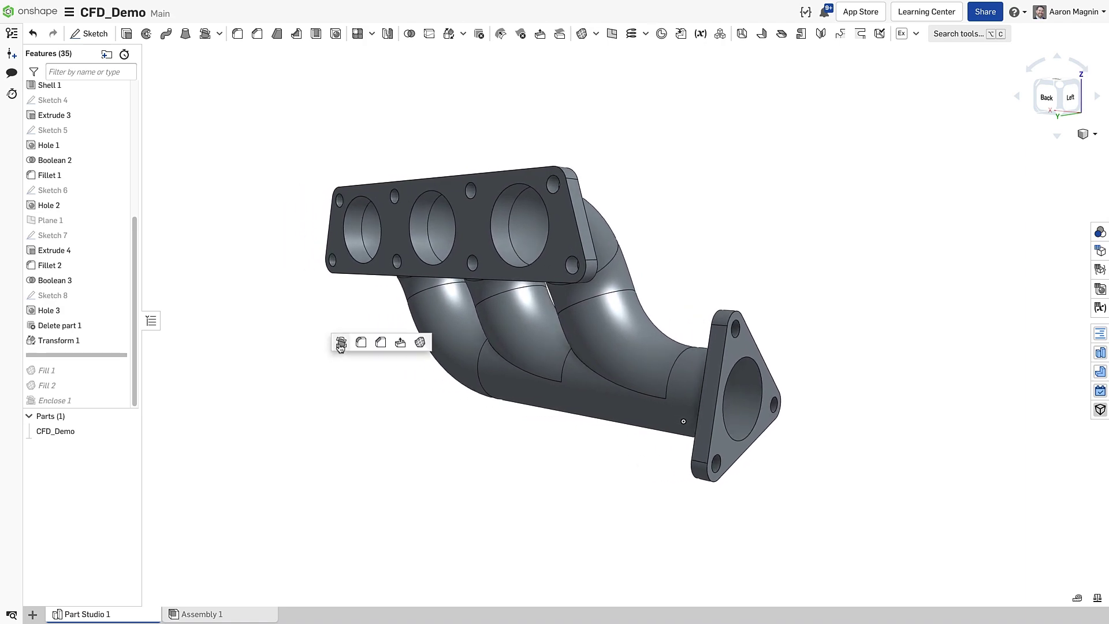
pyautogui.click(341, 343)
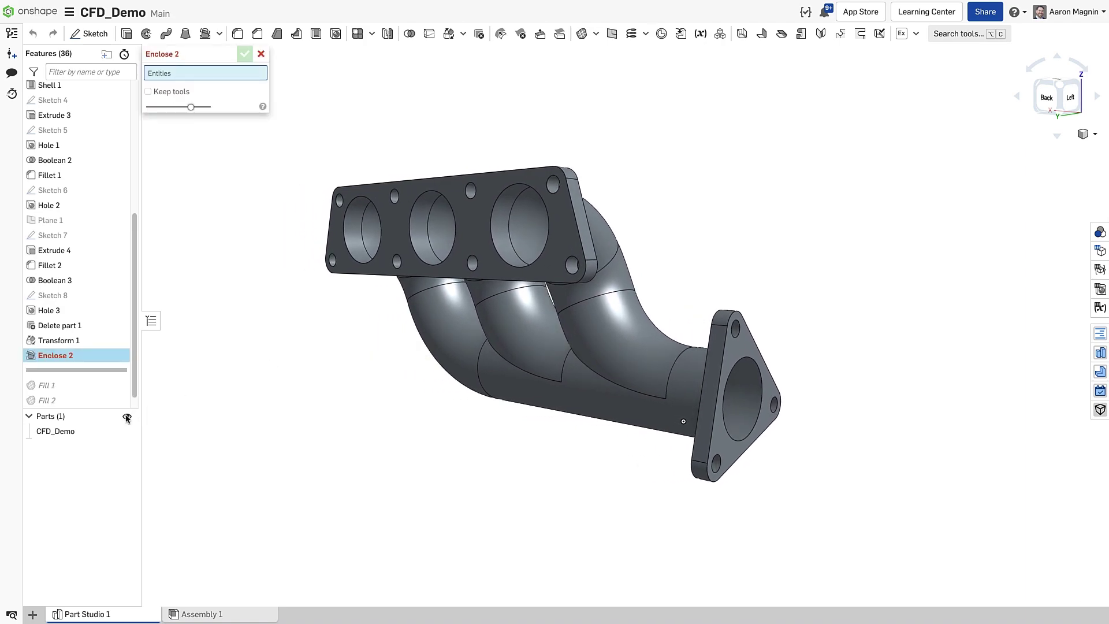
pyautogui.click(96, 431)
pyautogui.moveTo(135, 335); pyautogui.dragTo(139, 202)
pyautogui.click(74, 148)
pyautogui.click(75, 133)
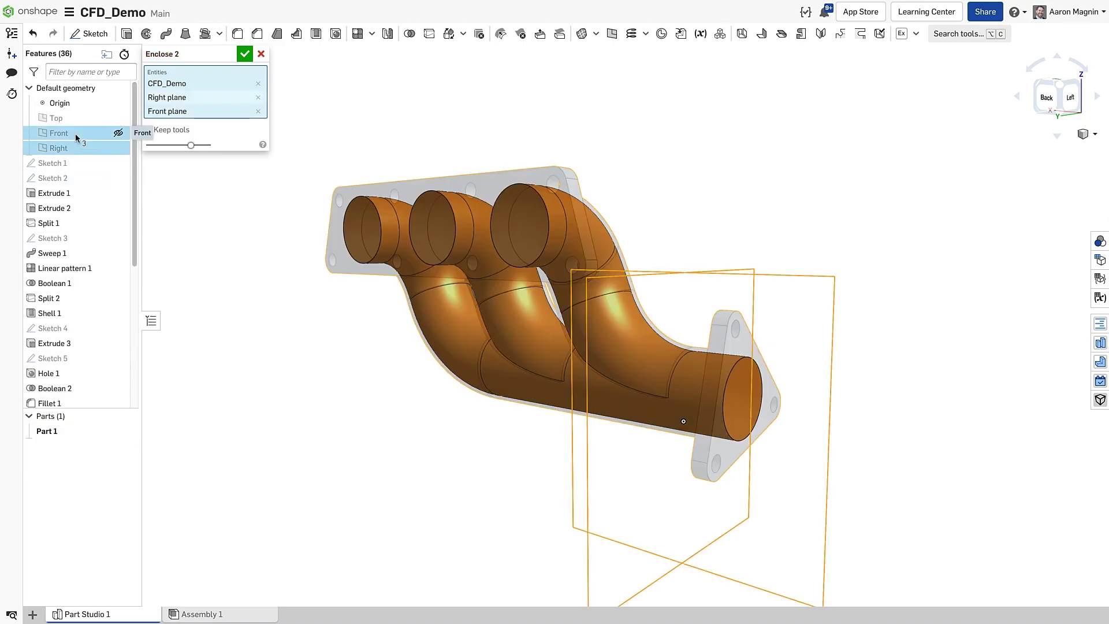
pyautogui.moveTo(225, 245); pyautogui.dragTo(230, 325, button='right')
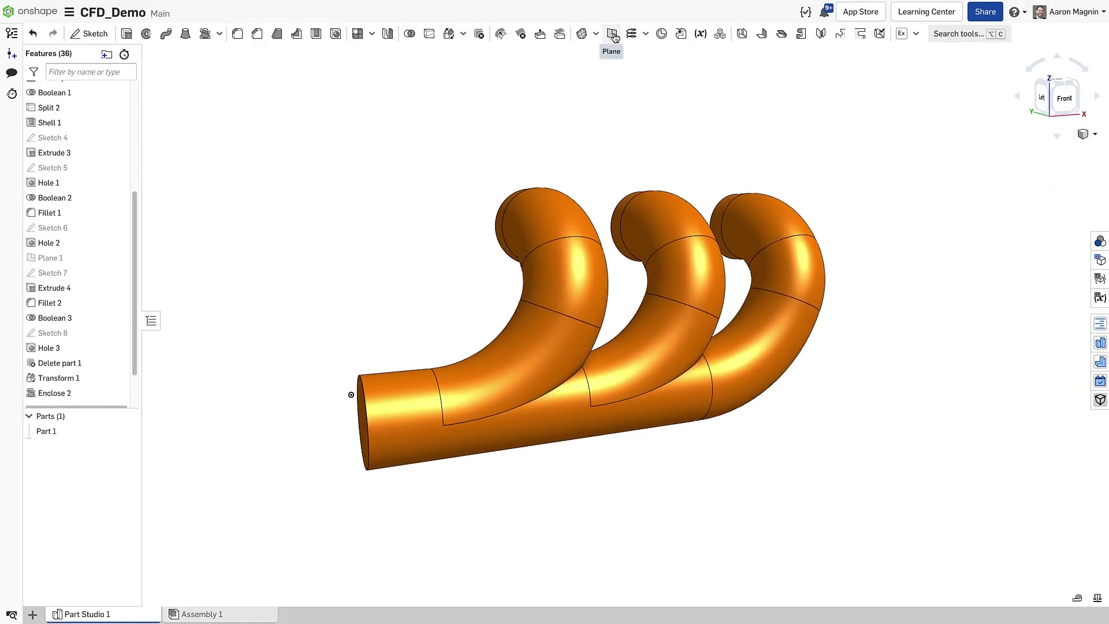
# Step: Create Plane 2 on the pipe's end face
pyautogui.click(613, 34)
pyautogui.moveTo(529, 96); pyautogui.dragTo(580, 197, button='right')
pyautogui.click(551, 235)
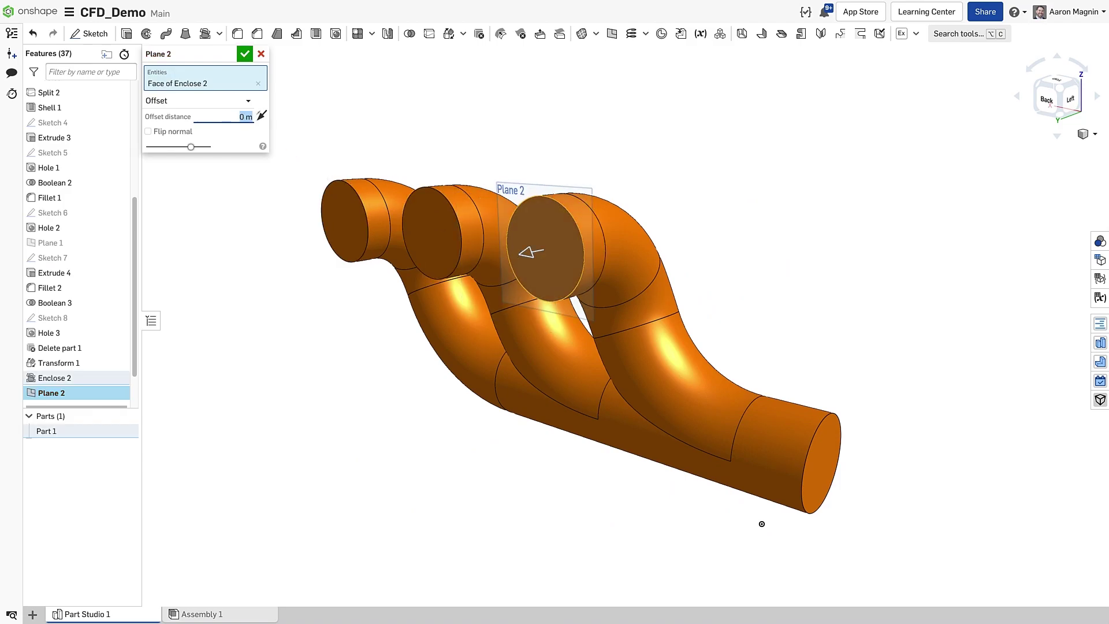
pyautogui.click(244, 53)
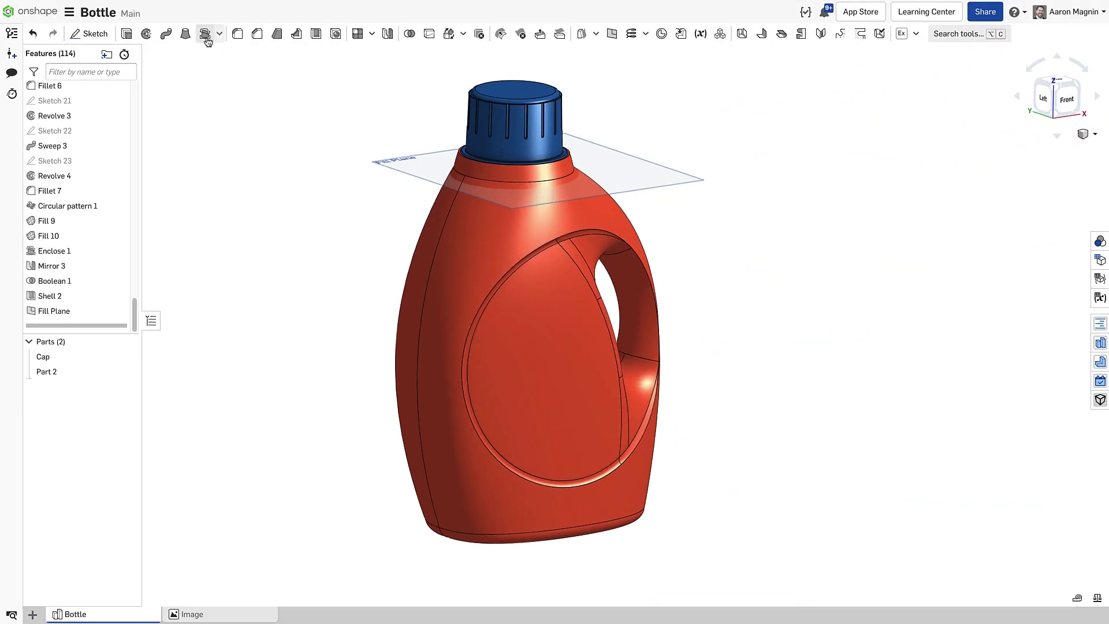
# Step: Enclose bottle Part 2 up to the Fill Plane
pyautogui.click(206, 34)
pyautogui.click(44, 371)
pyautogui.click(411, 173)
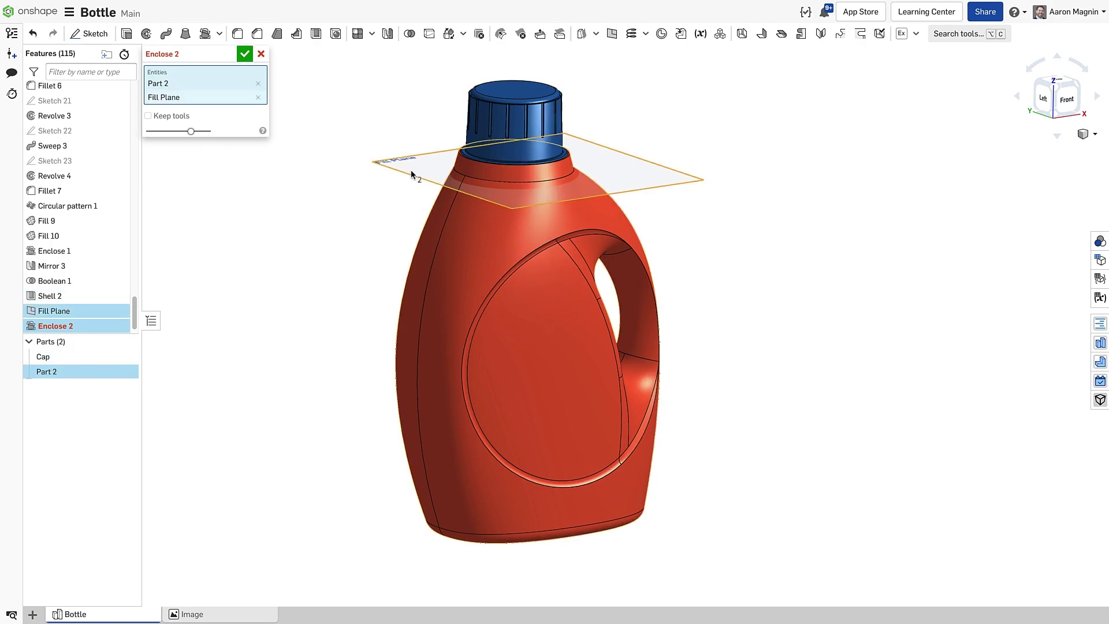
pyautogui.click(245, 54)
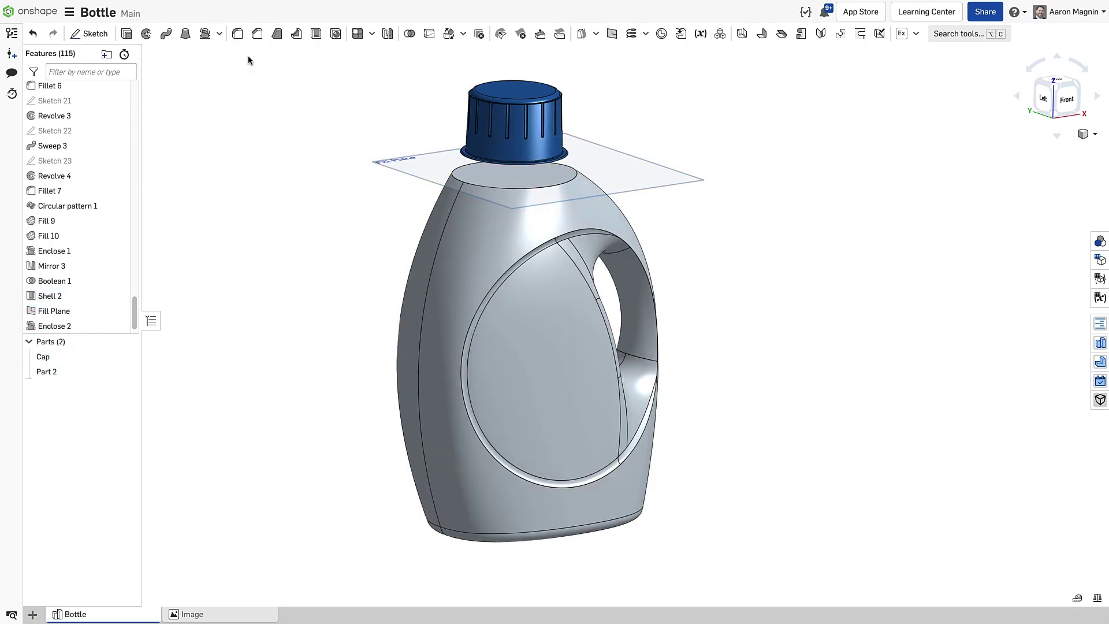
# Step: Hide the Cap and measure Part 2's fluid volume: 2462515.31647 mm³
pyautogui.click(130, 357)
pyautogui.click(47, 372)
pyautogui.click(1096, 598)
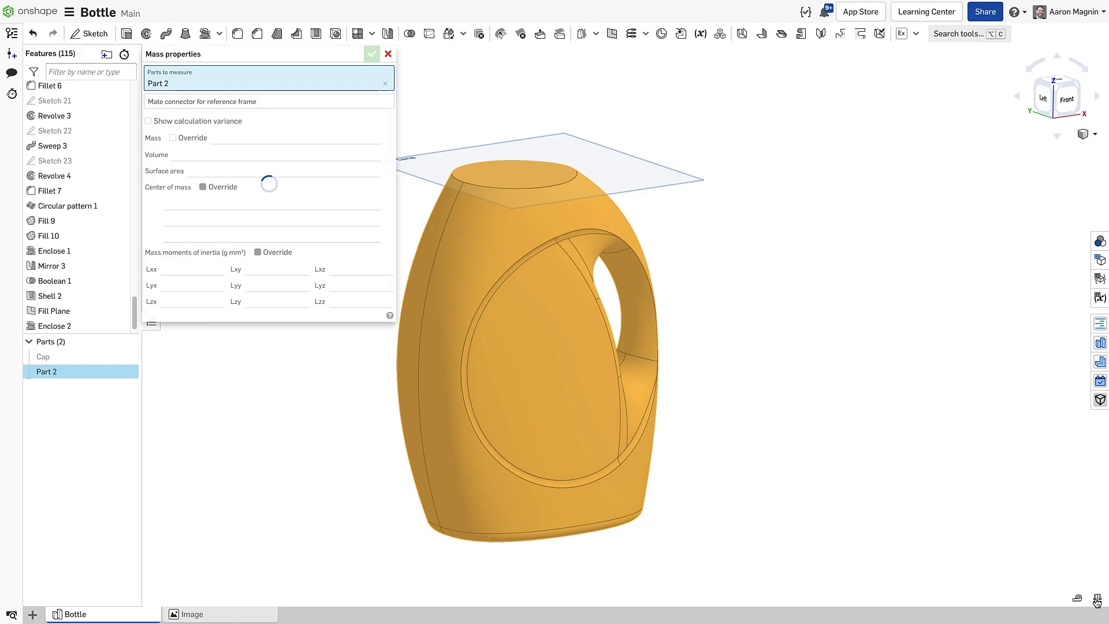
pyautogui.click(336, 156)
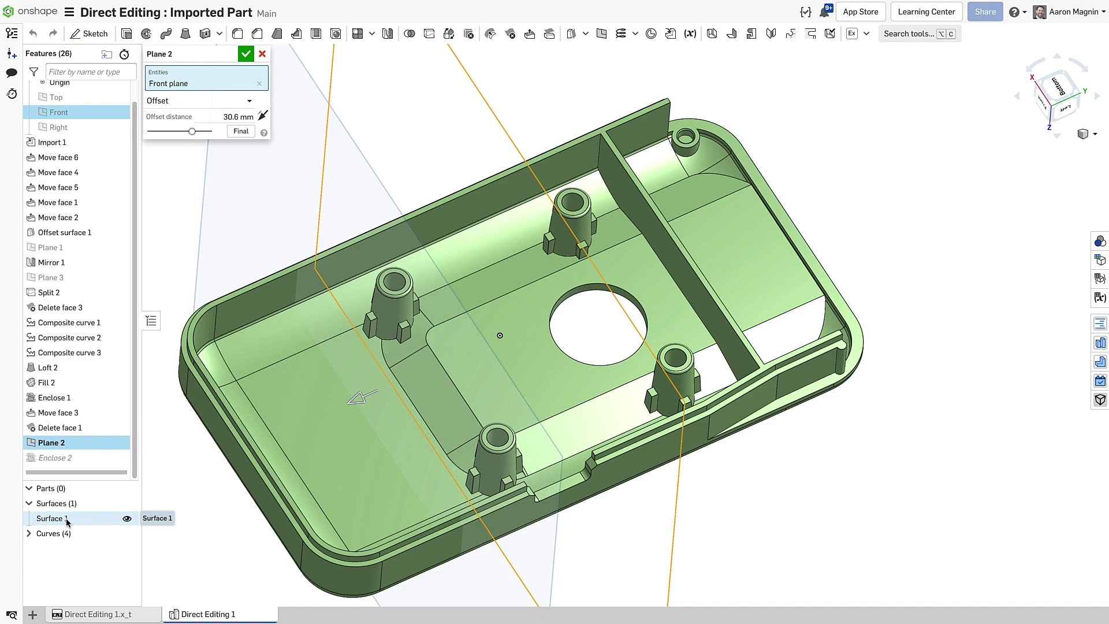
# Step: Slide Plane 2 to 63.2 mm from Front, then highlight boundary edges to expose the corner gap
pyautogui.click(242, 131)
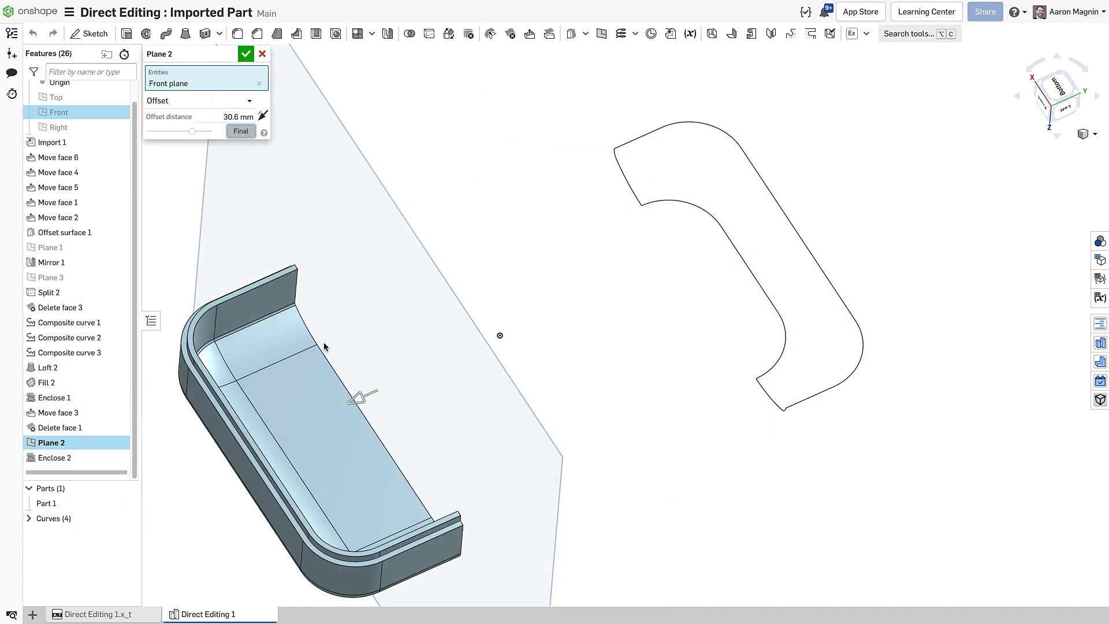
pyautogui.moveTo(366, 391)
pyautogui.mouseDown()
pyautogui.moveTo(508, 342)
pyautogui.moveTo(733, 231)
pyautogui.mouseUp()
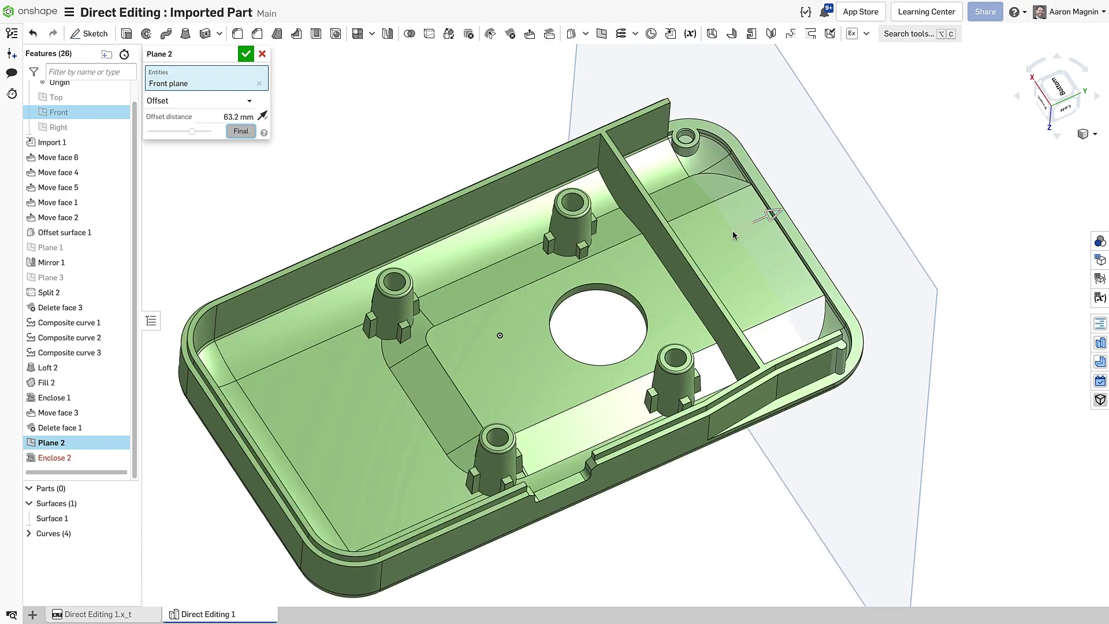
pyautogui.moveTo(732, 230); pyautogui.dragTo(541, 335, button='middle')
pyautogui.scroll(5, 511, 264)
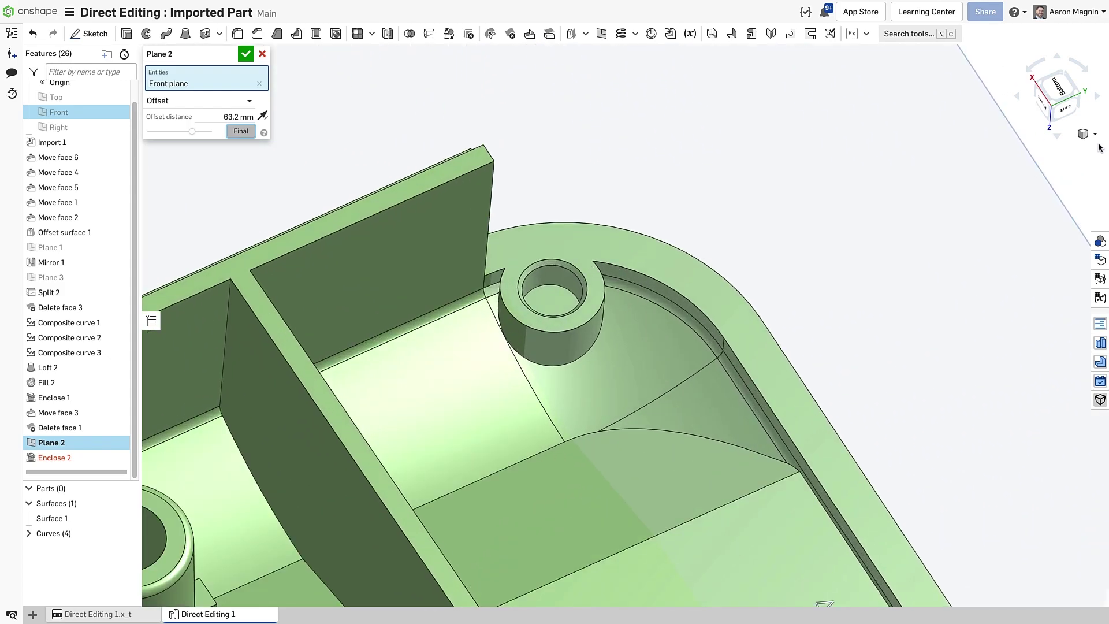
pyautogui.click(1094, 134)
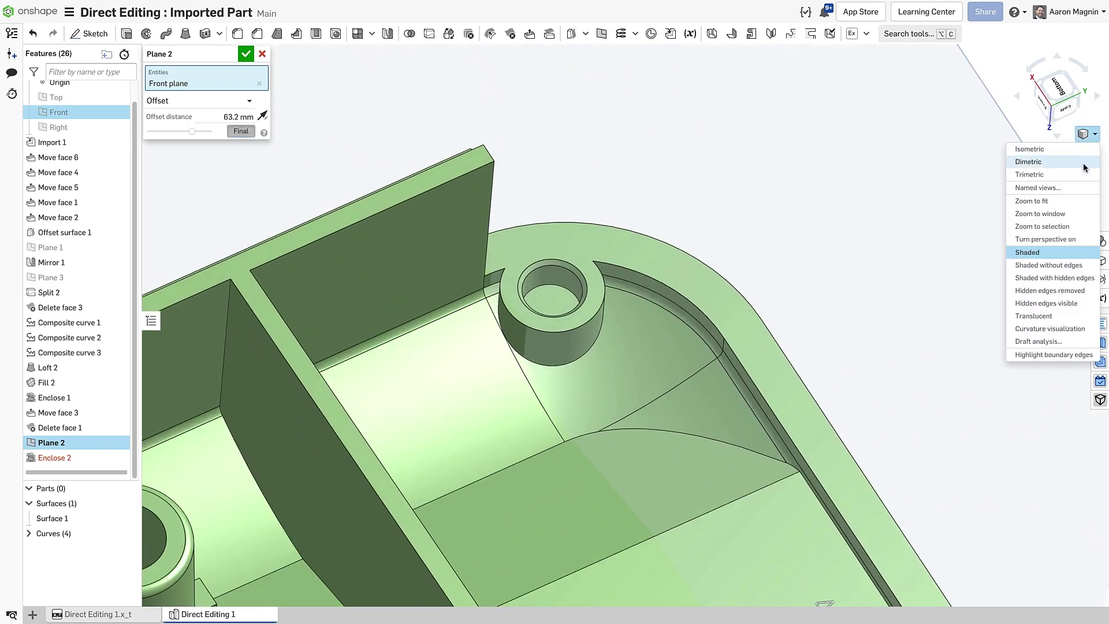
pyautogui.click(1051, 354)
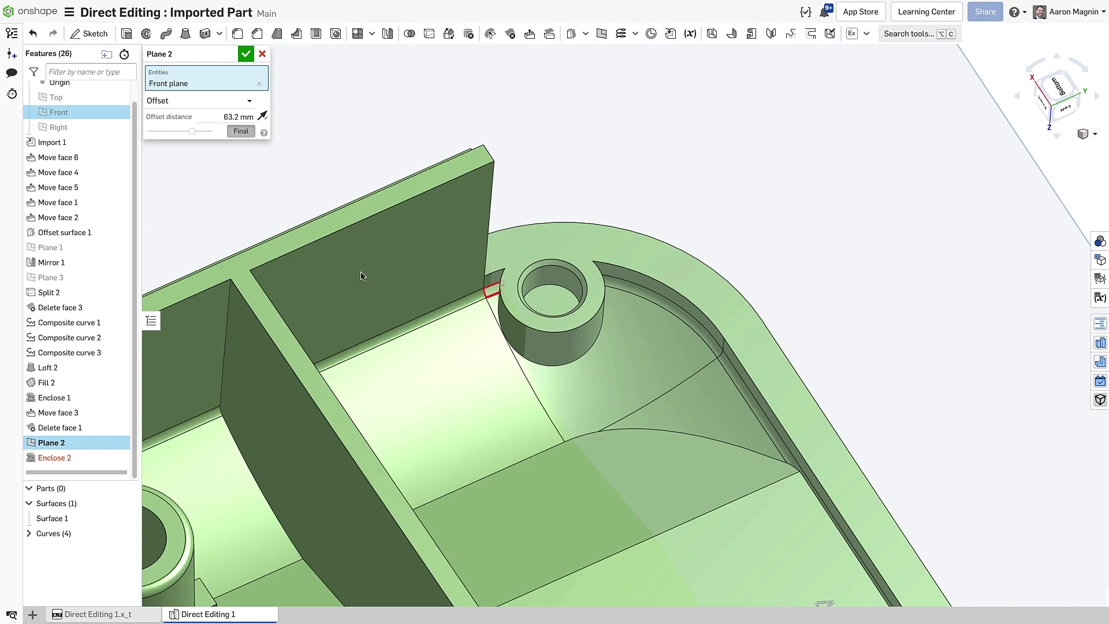
pyautogui.click(261, 54)
# Step: Create Fill 1 from the loop-connected red gap edges beside the corner boss
pyautogui.press('s')
pyautogui.click(621, 169)
pyautogui.rightClick(620, 169)
pyautogui.click(638, 173)
pyautogui.click(731, 236)
pyautogui.click(732, 243)
pyautogui.click(493, 284)
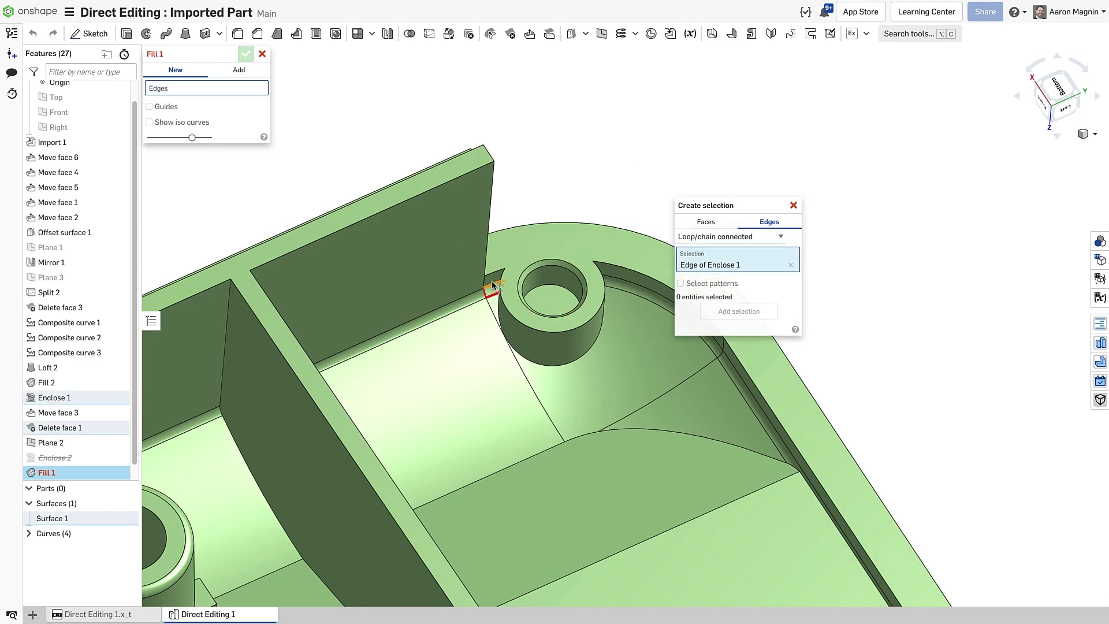
pyautogui.click(739, 311)
pyautogui.click(245, 54)
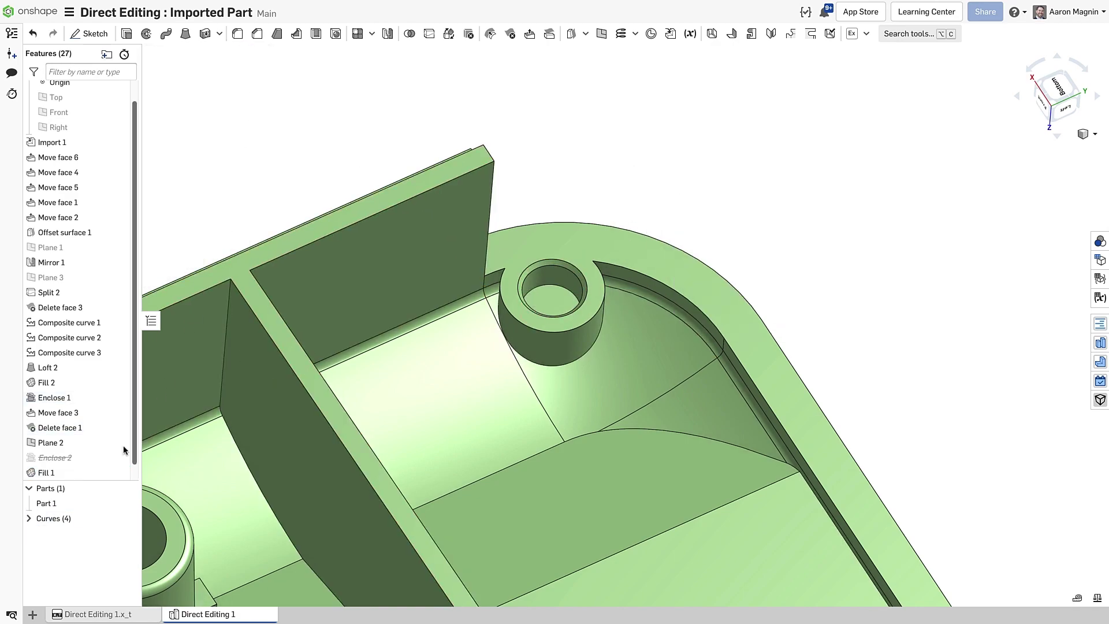